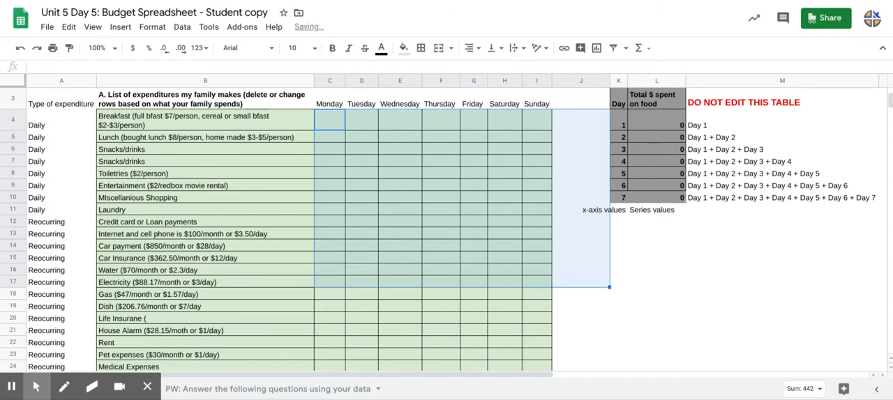
Review the assignment instructions and the list of daily and recurring family expenditures.
{"action": "left_click", "coordinate": [323, 186]}
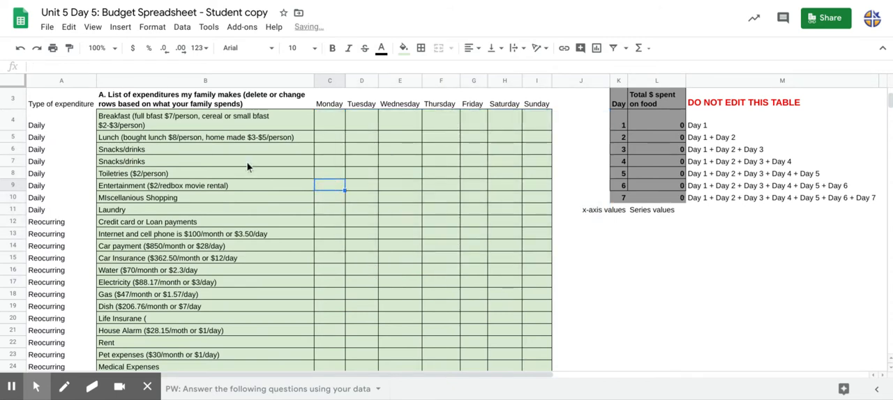
{"action": "left_click", "coordinate": [252, 165]}
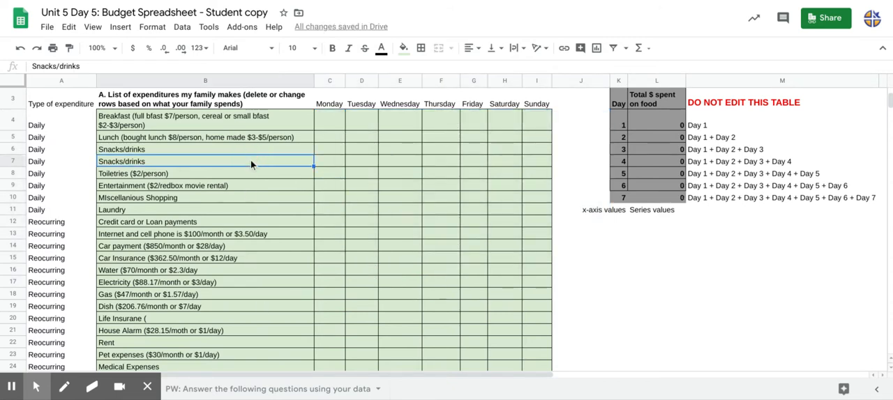
{"action": "key", "text": "ctrl+Home"}
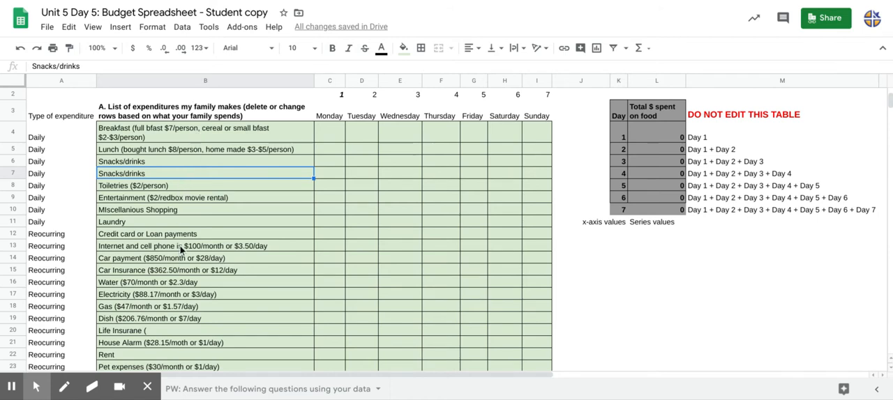
{"action": "scroll", "coordinate": [180, 310], "scroll_direction": "down", "scroll_amount": 2}
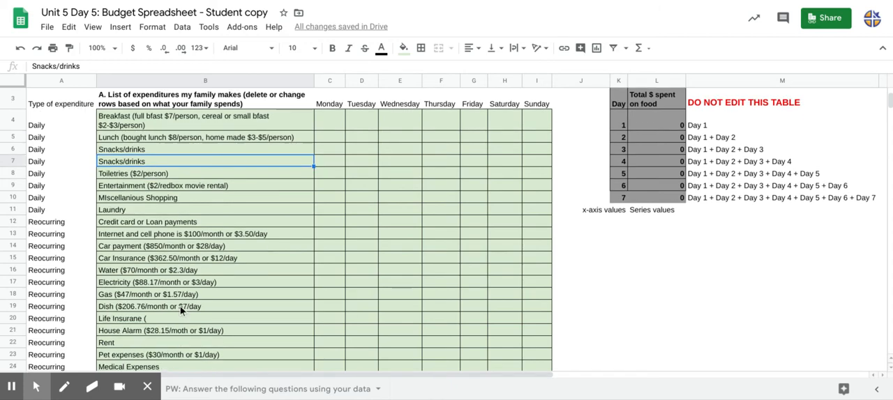
{"action": "scroll", "coordinate": [181, 311], "scroll_direction": "up", "scroll_amount": 5}
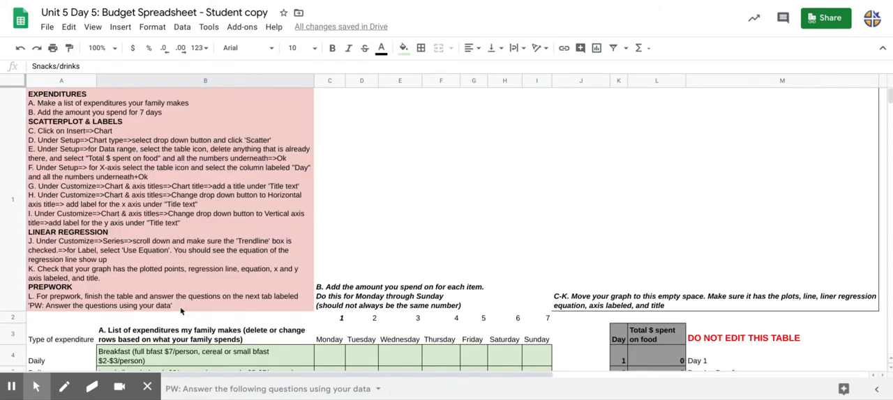
{"action": "scroll", "coordinate": [181, 312], "scroll_direction": "down", "scroll_amount": 1}
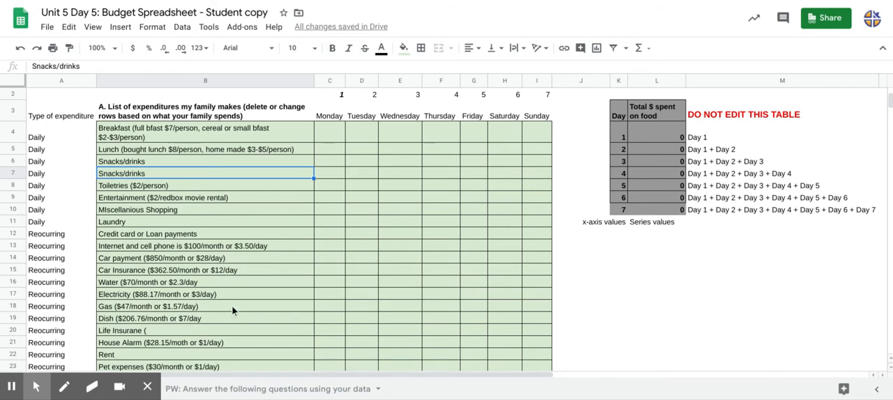
Enter 12 as the breakfast amount for each day from Monday through Thursday.
{"action": "left_click", "coordinate": [337, 136]}
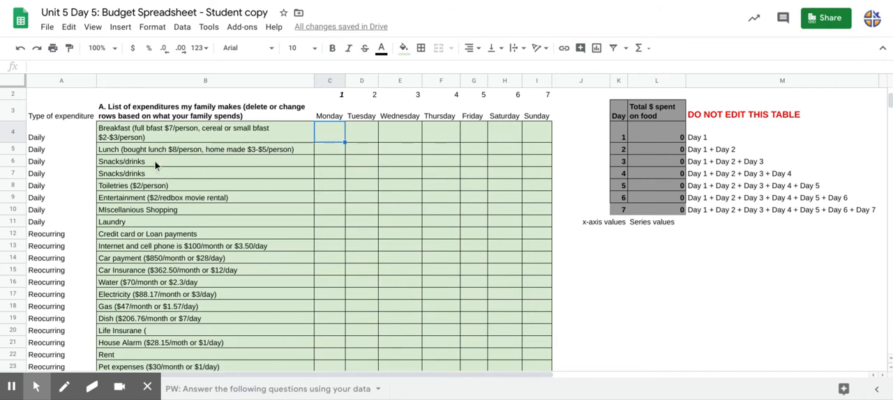
{"action": "type", "text": "12"}
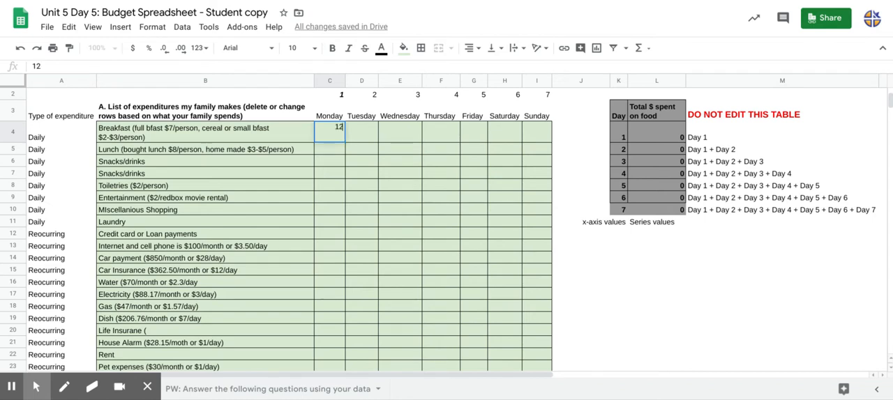
{"action": "key", "text": "Tab"}
{"action": "type", "text": "12"}
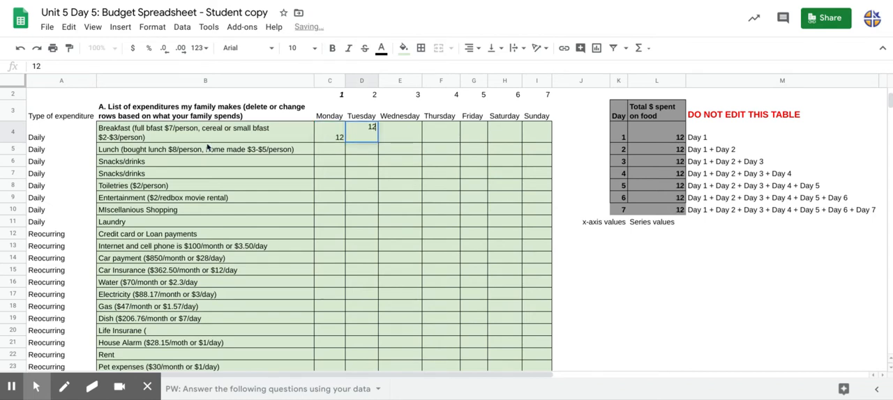
{"action": "key", "text": "Tab"}
{"action": "type", "text": "12"}
{"action": "key", "text": "Tab"}
{"action": "type", "text": "12"}
{"action": "key", "text": "Tab"}
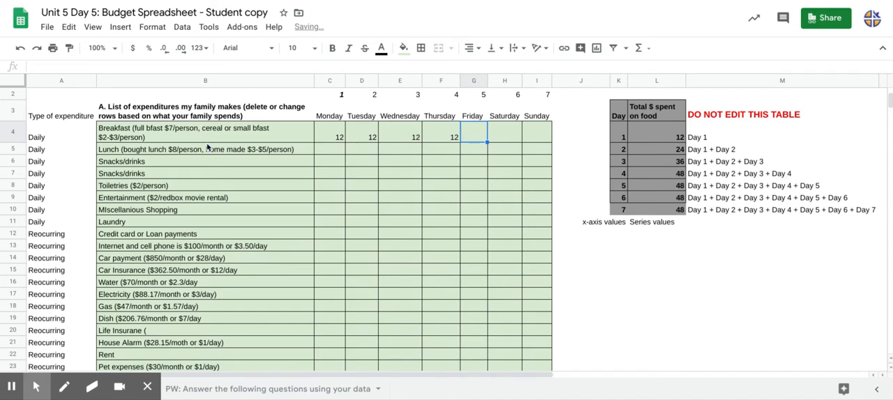
Enter the remaining breakfast amounts: 15 for Friday, 20 for Saturday and 25 for Sunday.
{"action": "type", "text": "15"}
{"action": "key", "text": "Tab"}
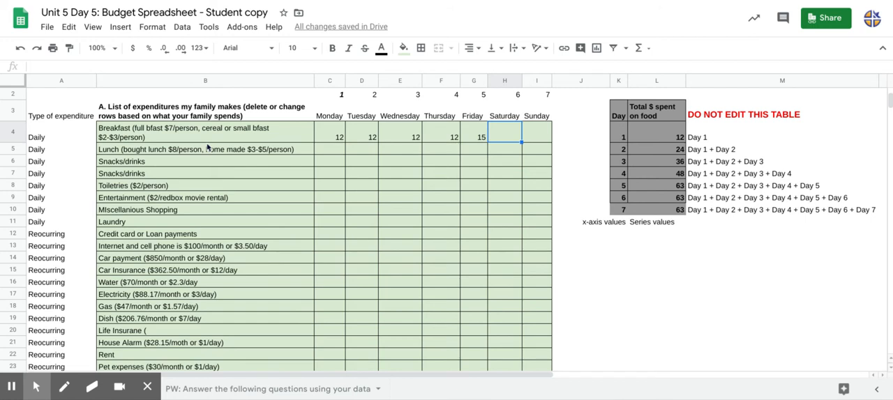
{"action": "type", "text": "20"}
{"action": "key", "text": "Tab"}
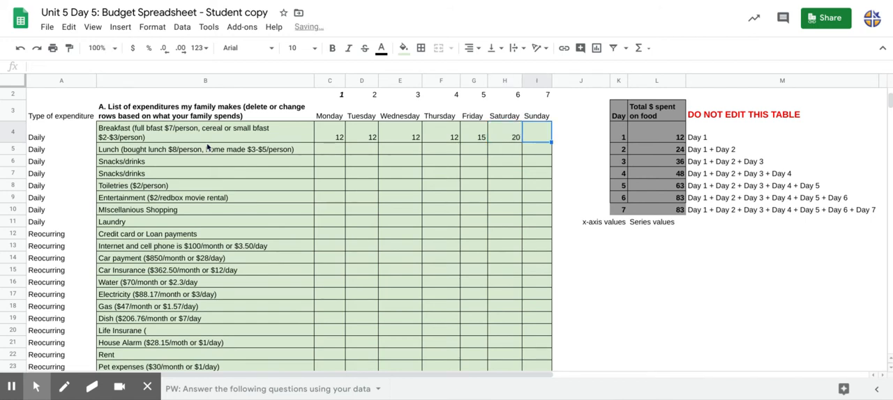
{"action": "type", "text": "25"}
{"action": "key", "text": "Return"}
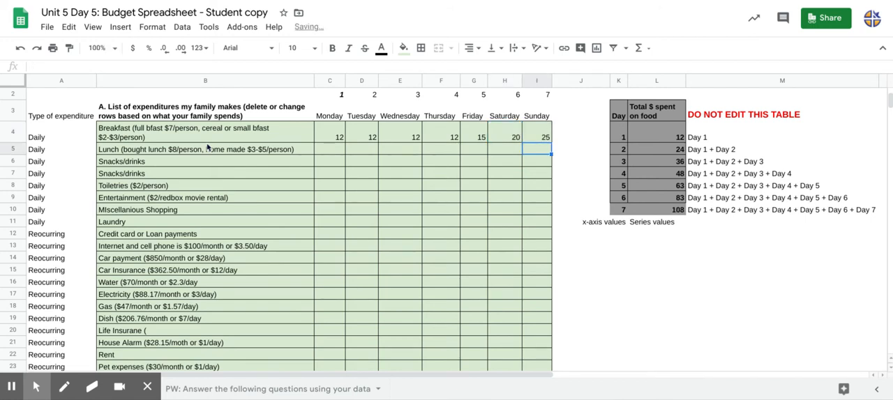
Enter 12 as the lunch amount for each day from Monday through Thursday.
{"action": "key", "text": "Left"}
{"action": "key", "text": "Left"}
{"action": "key", "text": "Left"}
{"action": "key", "text": "Left"}
{"action": "key", "text": "Left"}
{"action": "key", "text": "Left"}
{"action": "key", "text": "Left"}
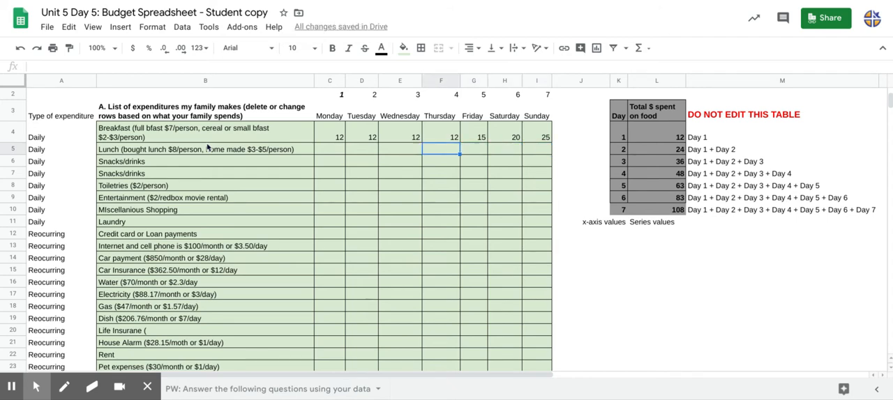
{"action": "key", "text": "Down"}
{"action": "key", "text": "Down"}
{"action": "key", "text": "Down"}
{"action": "key", "text": "Down"}
{"action": "key", "text": "Down"}
{"action": "key", "text": "Down"}
{"action": "key", "text": "Up"}
{"action": "key", "text": "Up"}
{"action": "key", "text": "Up"}
{"action": "key", "text": "Up"}
{"action": "key", "text": "Up"}
{"action": "key", "text": "Up"}
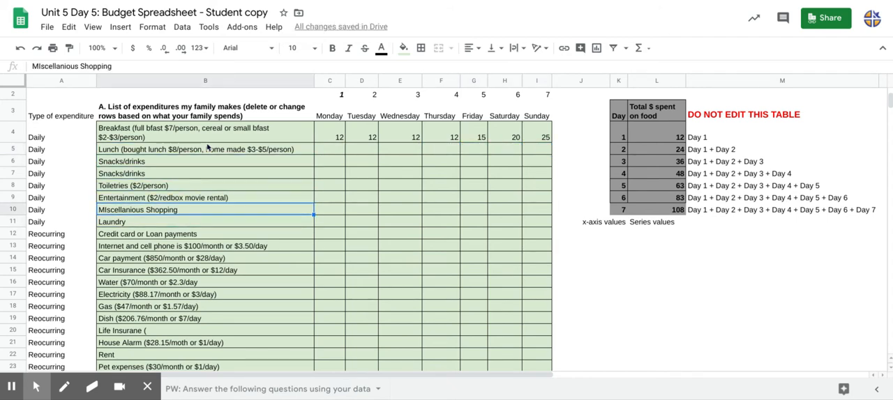
{"action": "key", "text": "Right"}
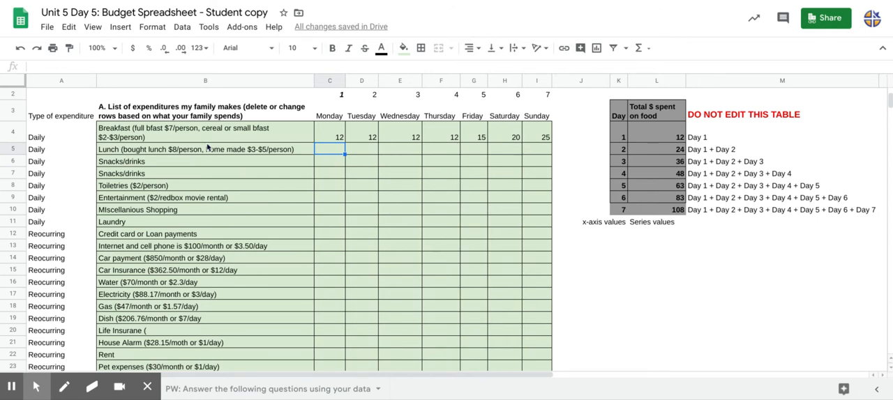
{"action": "type", "text": "12"}
{"action": "key", "text": "Tab"}
{"action": "type", "text": "12"}
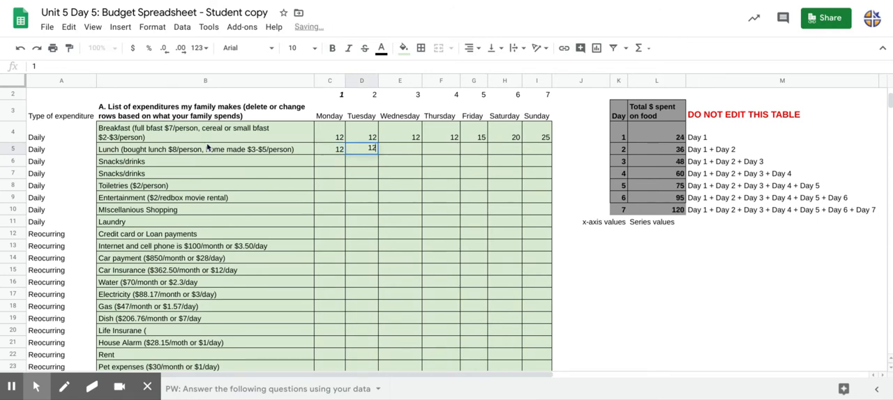
{"action": "key", "text": "Tab"}
{"action": "type", "text": "12"}
{"action": "key", "text": "Tab"}
{"action": "type", "text": "12"}
{"action": "key", "text": "Tab"}
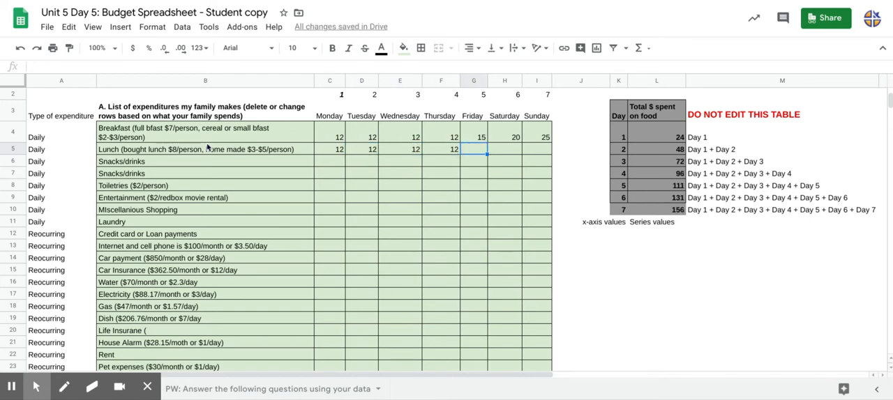
Enter the remaining lunch amounts: 20 for Friday, 30 for Saturday and 40 for Sunday.
{"action": "type", "text": "20"}
{"action": "key", "text": "Tab"}
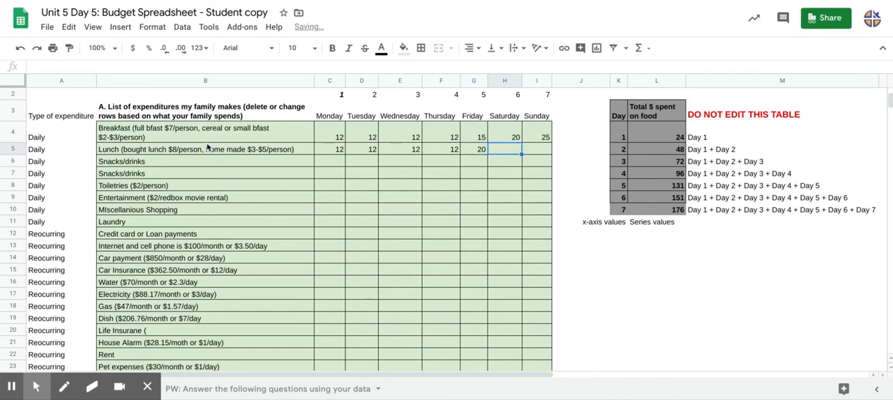
{"action": "type", "text": "30"}
{"action": "key", "text": "Tab"}
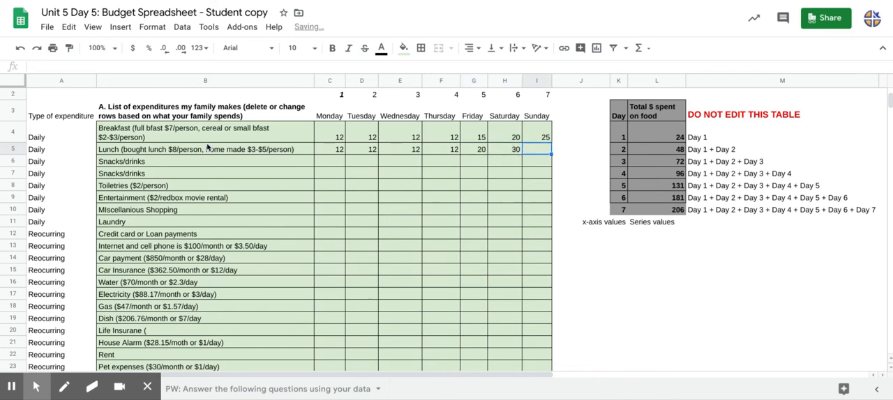
{"action": "type", "text": "40"}
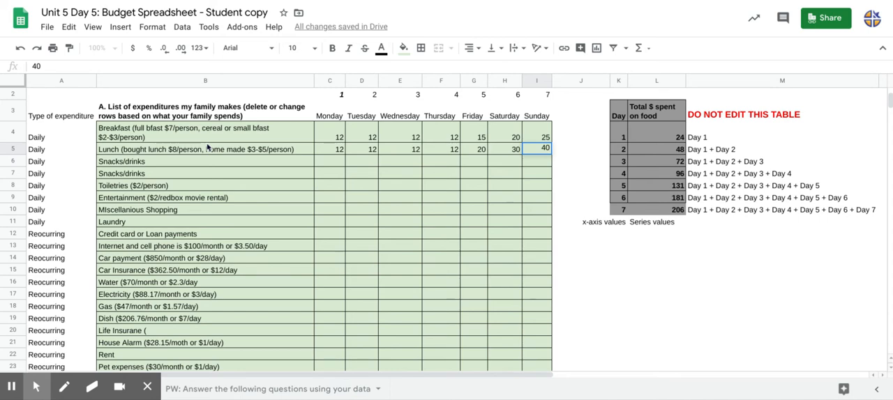
{"action": "key", "text": "Return"}
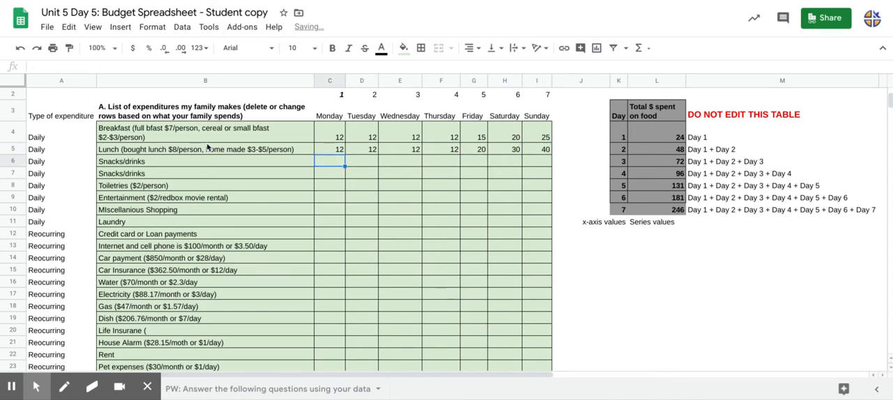
Enter 28 as the car payment amount for every day from Monday through Sunday.
{"action": "key", "text": "Down"}
{"action": "key", "text": "Down"}
{"action": "key", "text": "Down"}
{"action": "key", "text": "Down"}
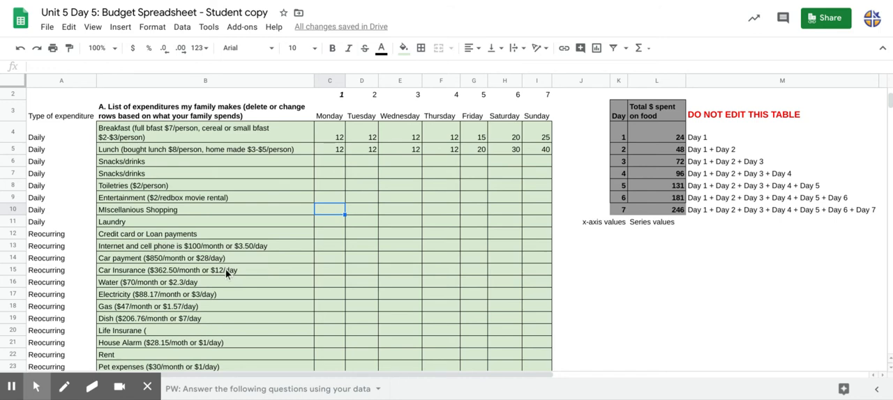
{"action": "left_click", "coordinate": [340, 260]}
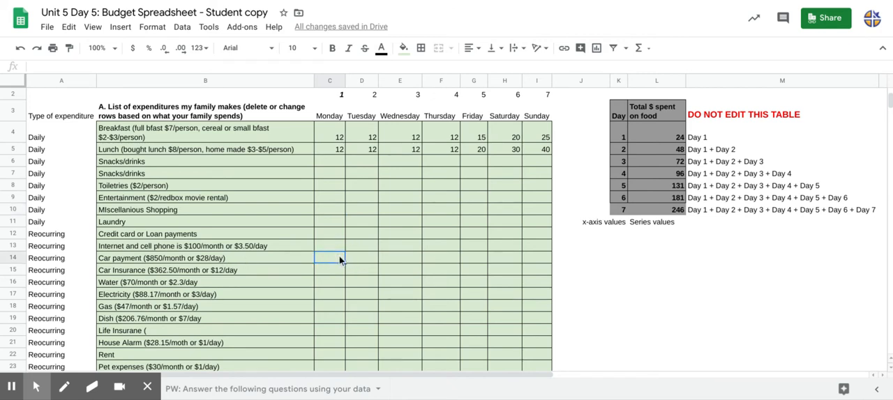
{"action": "type", "text": "28"}
{"action": "key", "text": "Tab"}
{"action": "type", "text": "28"}
{"action": "key", "text": "Tab"}
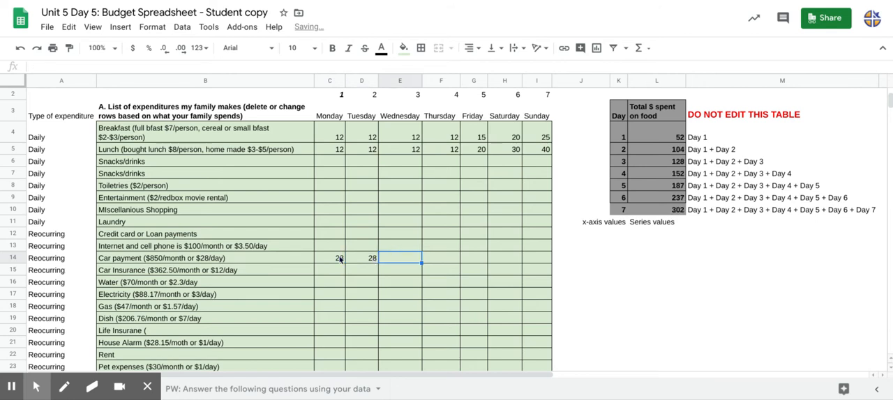
{"action": "type", "text": "28"}
{"action": "key", "text": "Tab"}
{"action": "type", "text": "28"}
{"action": "key", "text": "Tab"}
{"action": "type", "text": "2"}
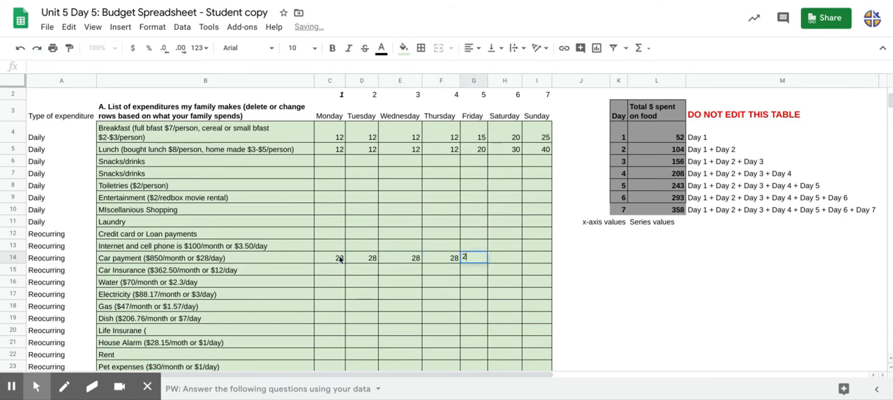
{"action": "type", "text": "8"}
{"action": "key", "text": "Tab"}
{"action": "type", "text": "28"}
{"action": "key", "text": "Tab"}
{"action": "type", "text": "28"}
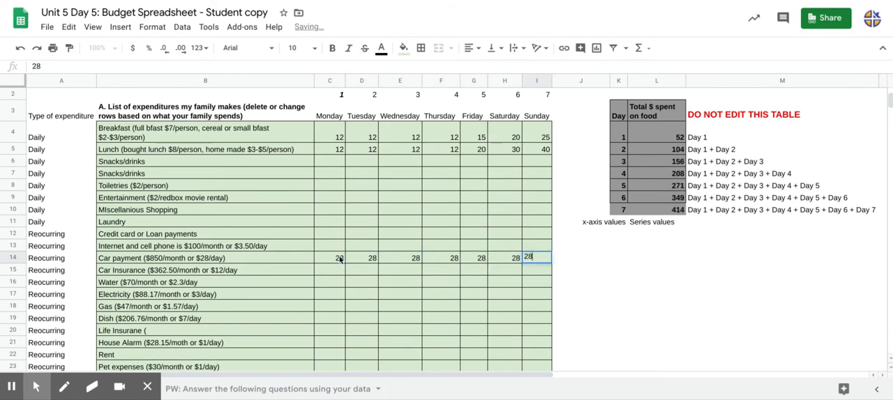
{"action": "key", "text": "Tab"}
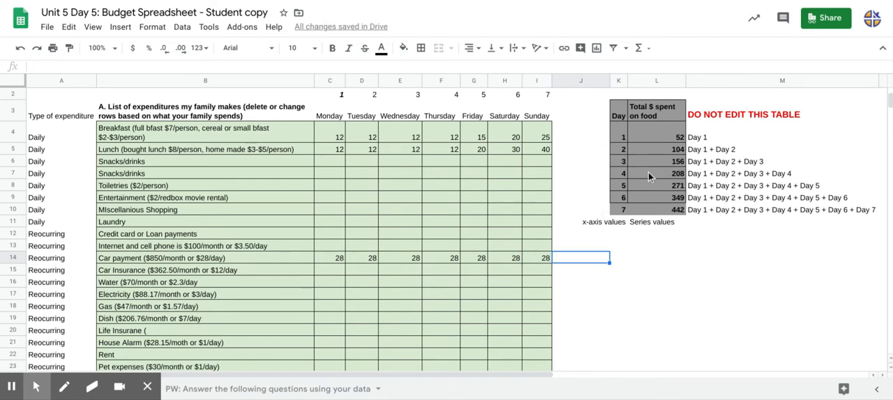
Inspect the sum formulas for Monday, Tuesday and Sunday in the "Total for each day" row without changing them.
{"action": "scroll", "coordinate": [648, 174], "scroll_direction": "down", "scroll_amount": 2}
{"action": "scroll", "coordinate": [648, 176], "scroll_direction": "down", "scroll_amount": 1}
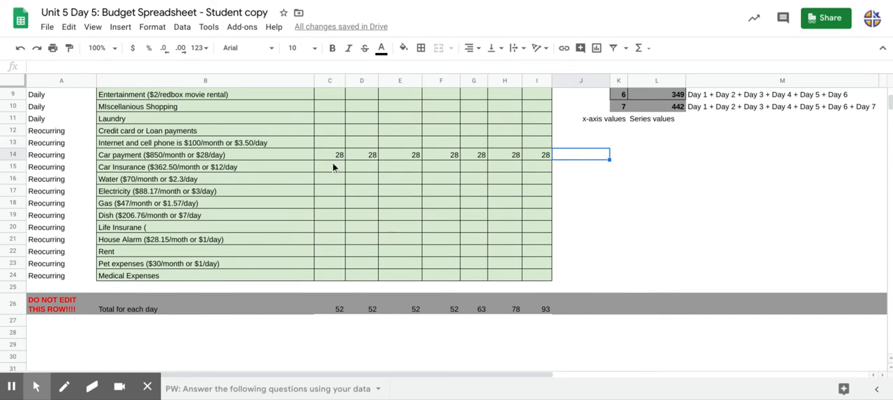
{"action": "double_click", "coordinate": [329, 311]}
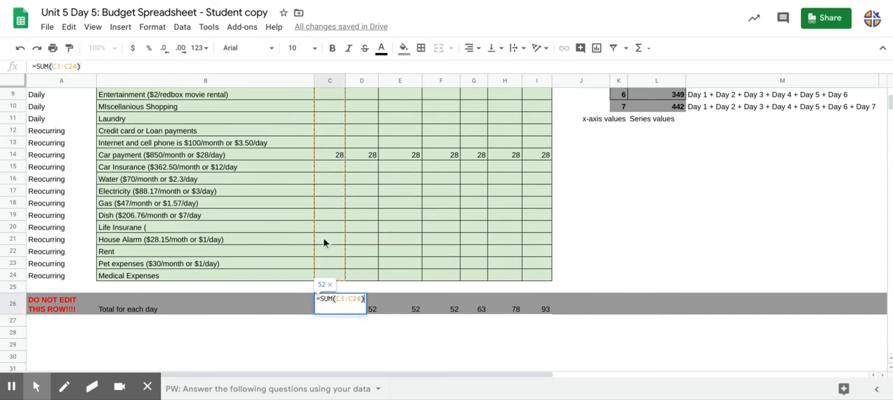
{"action": "scroll", "coordinate": [324, 242], "scroll_direction": "up", "scroll_amount": 4}
{"action": "scroll", "coordinate": [323, 236], "scroll_direction": "down", "scroll_amount": 4}
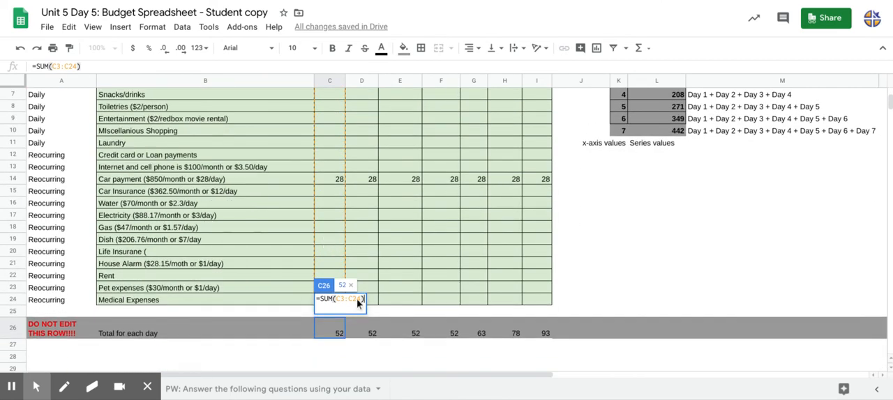
{"action": "double_click", "coordinate": [365, 332]}
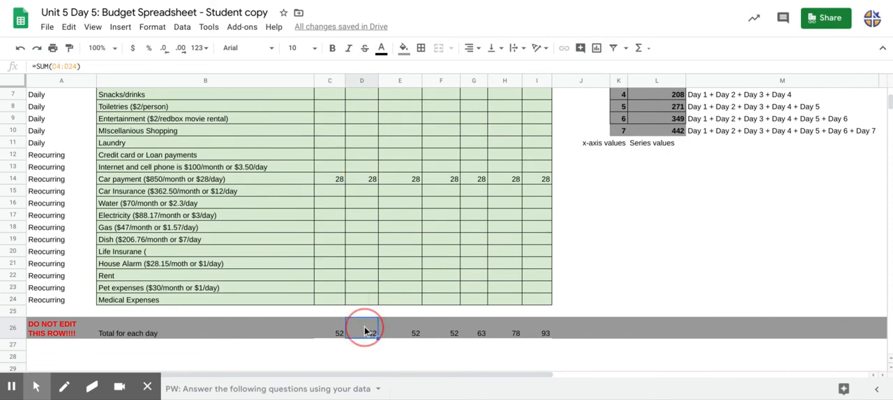
{"action": "left_click", "coordinate": [536, 332]}
{"action": "double_click", "coordinate": [536, 332]}
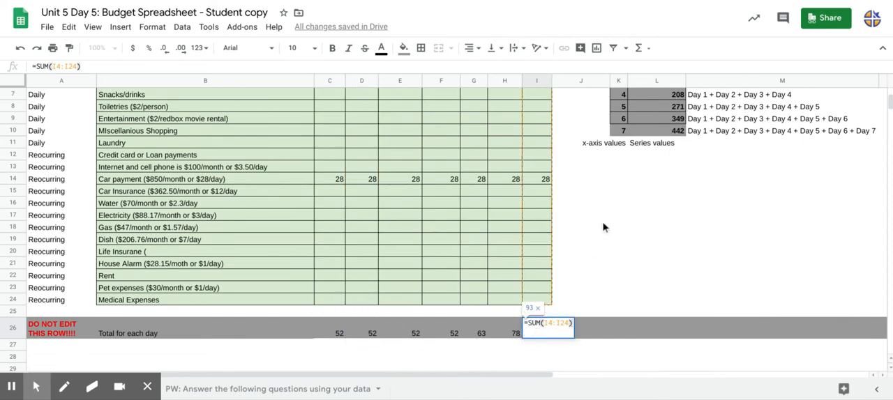
{"action": "left_click", "coordinate": [620, 203]}
Inspect the formula behind the Day 1 value in the "Total $ spent on food" table.
{"action": "scroll", "coordinate": [623, 202], "scroll_direction": "up", "scroll_amount": 1}
{"action": "scroll", "coordinate": [623, 203], "scroll_direction": "up", "scroll_amount": 3}
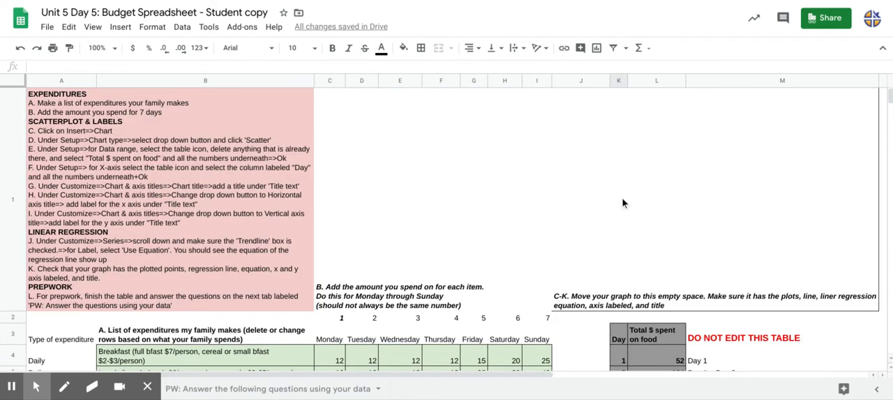
{"action": "scroll", "coordinate": [623, 203], "scroll_direction": "down", "scroll_amount": 1}
{"action": "left_click", "coordinate": [677, 133]}
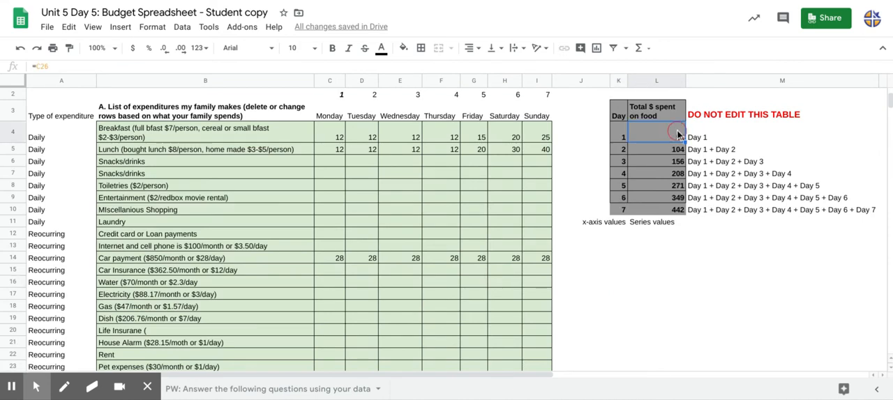
Inspect the formulas behind the Day 1, Day 4 and Day 7 values in the "Total $ spent on food" table without changing them.
{"action": "double_click", "coordinate": [677, 134]}
{"action": "key", "text": "Return"}
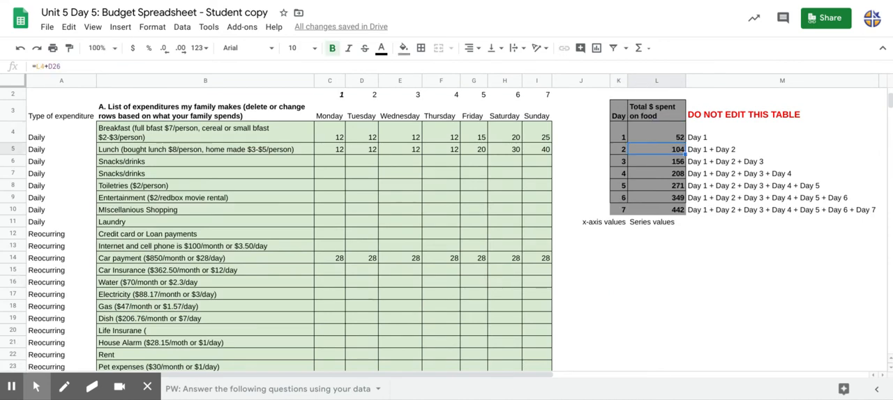
{"action": "double_click", "coordinate": [654, 175]}
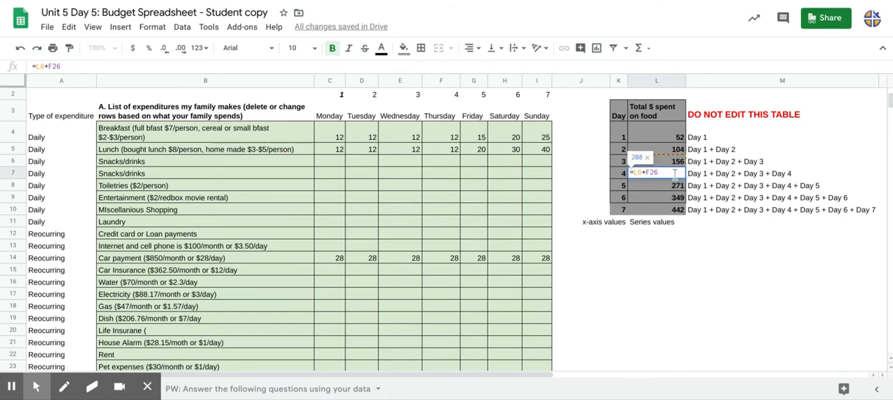
{"action": "key", "text": "Return"}
{"action": "left_click", "coordinate": [662, 211]}
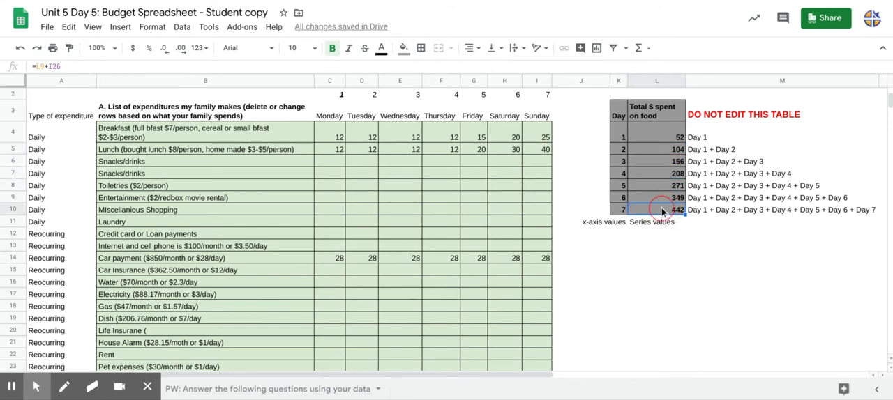
{"action": "double_click", "coordinate": [662, 210]}
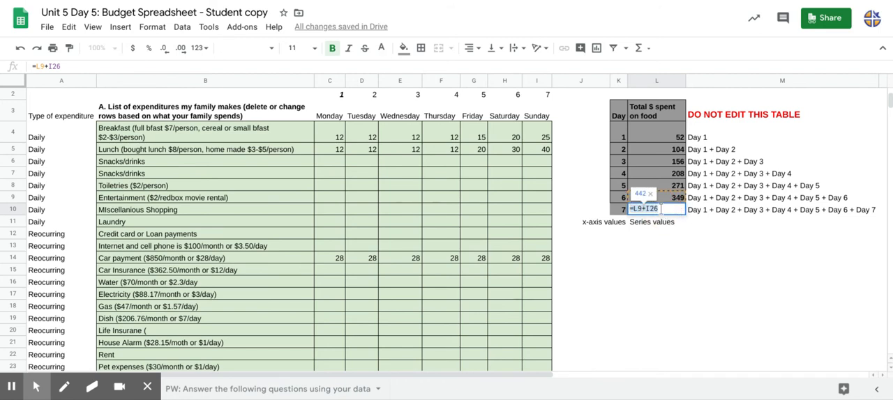
{"action": "key", "text": "Return"}
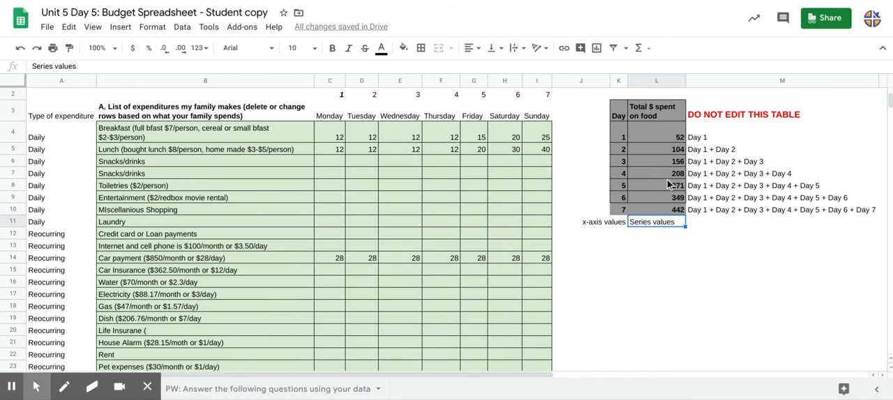
Insert a chart based on the Day and "Total $ spent on food" table, range K3:L10, including its headers.
{"action": "left_click_drag", "start_coordinate": [620, 111], "coordinate": [654, 211]}
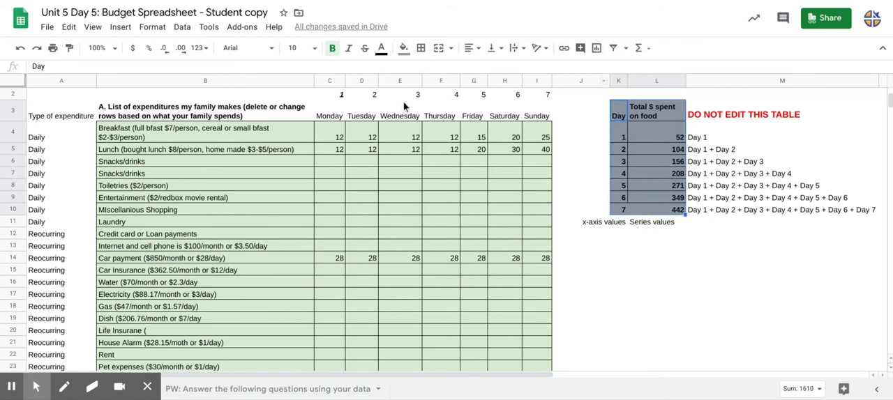
{"action": "left_click", "coordinate": [117, 29]}
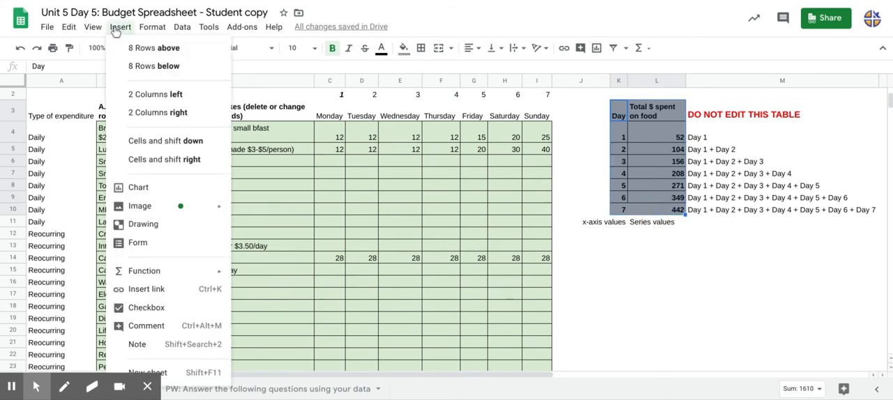
{"action": "left_click", "coordinate": [171, 188]}
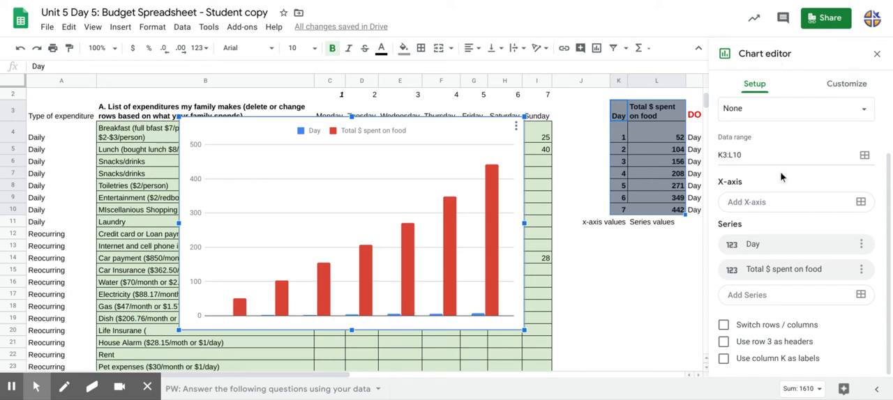
Change the chart type from column chart to scatter chart.
{"action": "scroll", "coordinate": [781, 178], "scroll_direction": "up", "scroll_amount": 2}
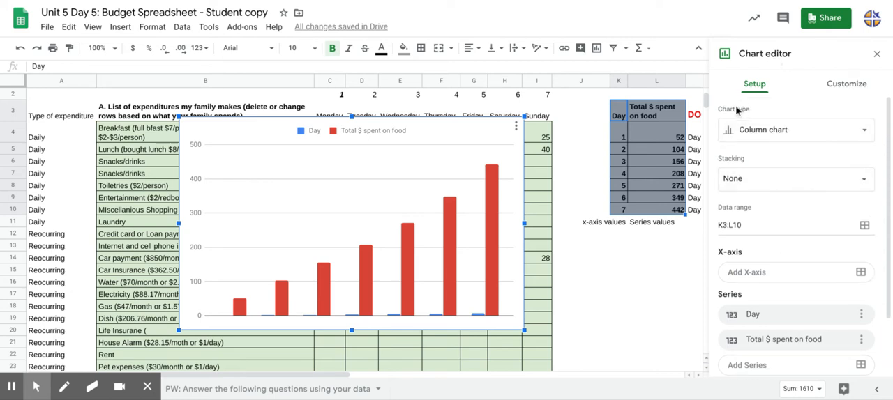
{"action": "left_click", "coordinate": [752, 124]}
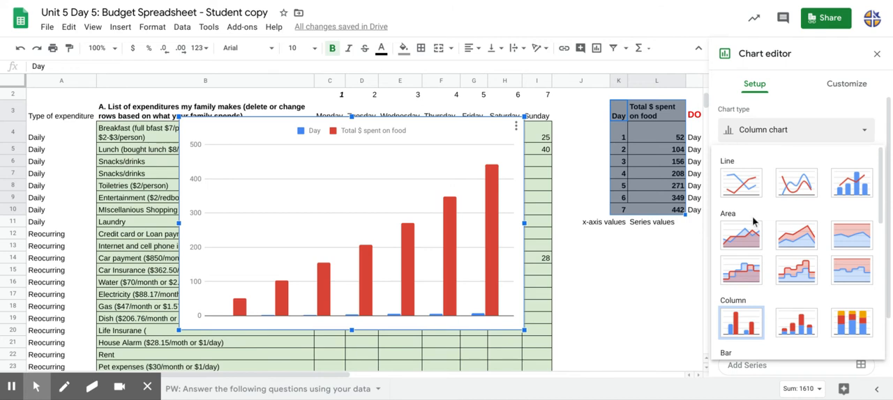
{"action": "scroll", "coordinate": [753, 222], "scroll_direction": "down", "scroll_amount": 3}
{"action": "scroll", "coordinate": [753, 222], "scroll_direction": "down", "scroll_amount": 2}
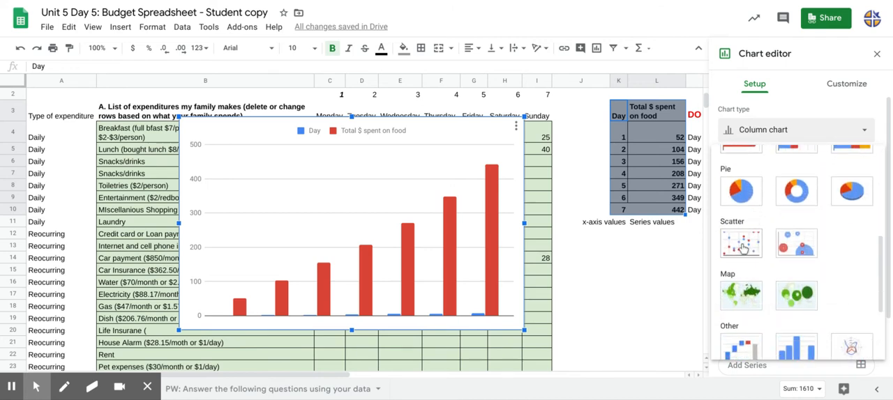
{"action": "left_click", "coordinate": [743, 249]}
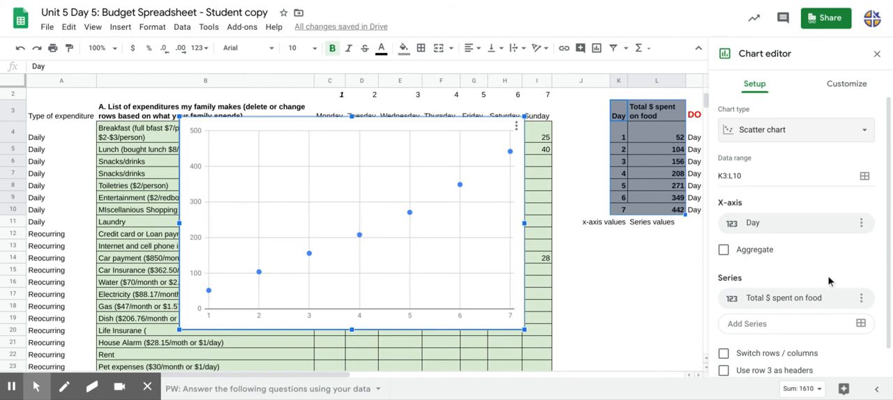
Turn off the use of column K as labels for the scatter chart and turn it back on.
{"action": "scroll", "coordinate": [829, 281], "scroll_direction": "down", "scroll_amount": 1}
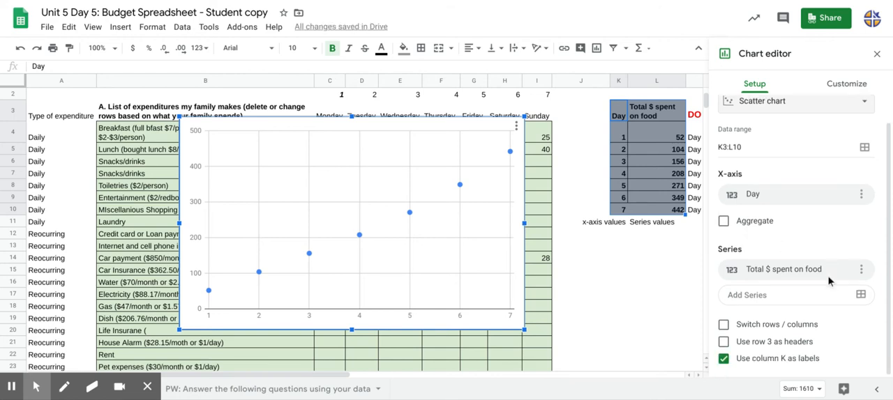
{"action": "left_click", "coordinate": [721, 358]}
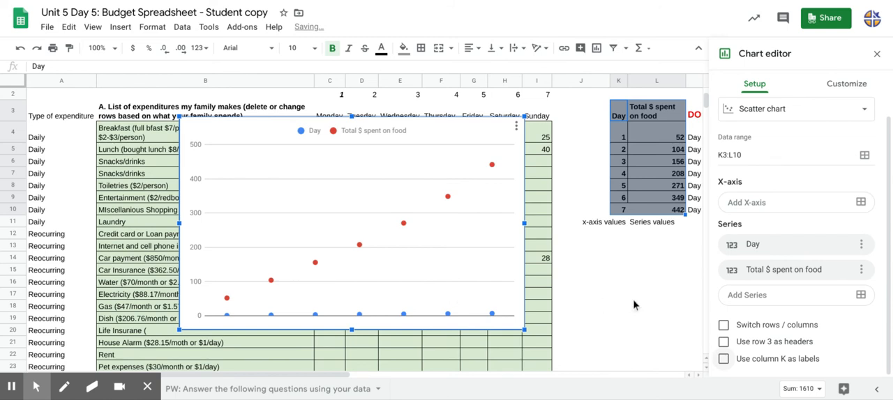
{"action": "left_click", "coordinate": [722, 359]}
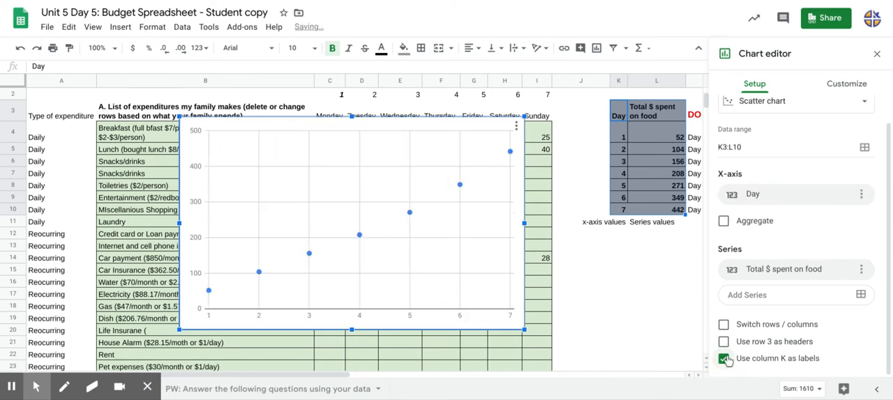
Enter "$ v. days" as the scatter chart's vertical axis title and clear it again.
{"action": "left_click", "coordinate": [840, 87]}
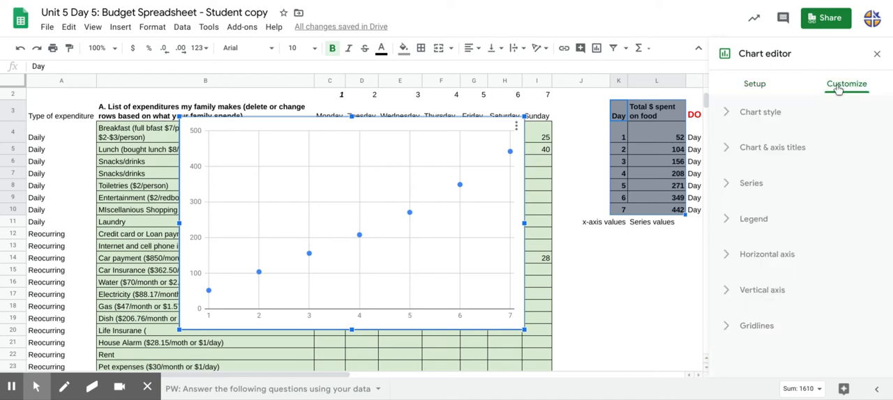
{"action": "left_click", "coordinate": [804, 149]}
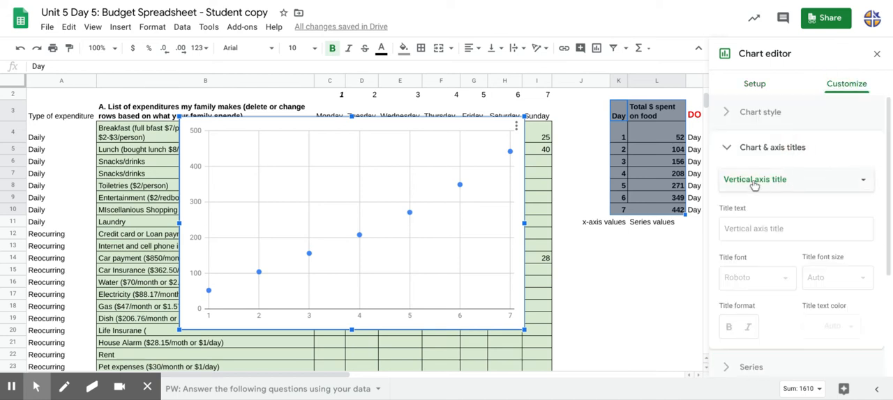
{"action": "left_click", "coordinate": [749, 230]}
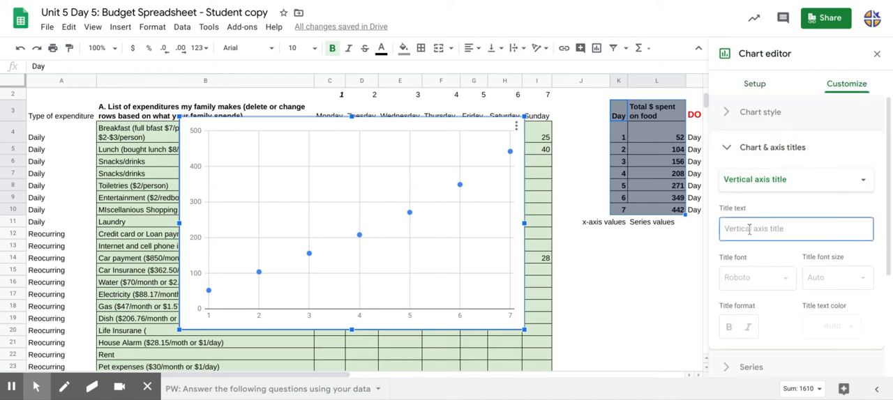
{"action": "type", "text": "$ v. d"}
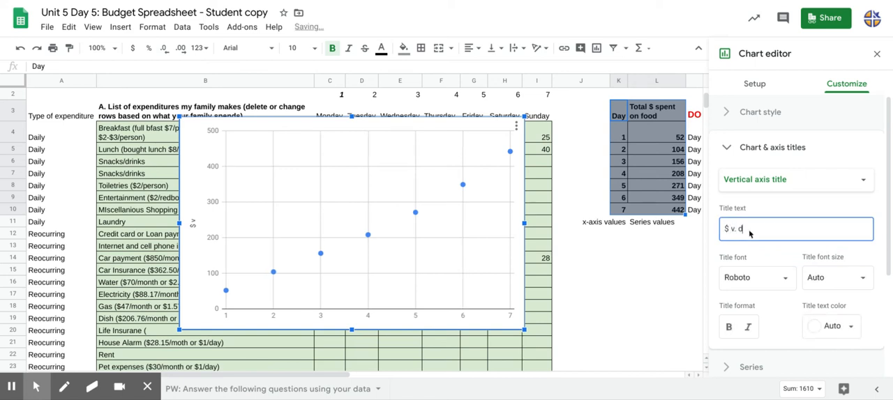
{"action": "type", "text": "ays"}
{"action": "left_click", "coordinate": [766, 183]}
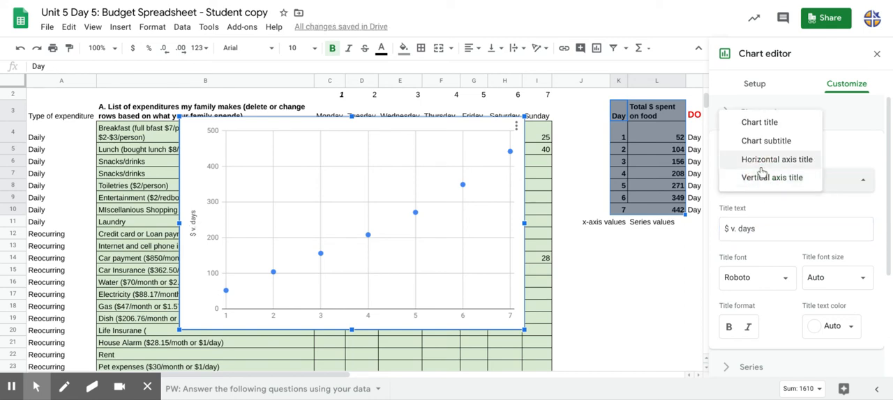
{"action": "left_click", "coordinate": [760, 221]}
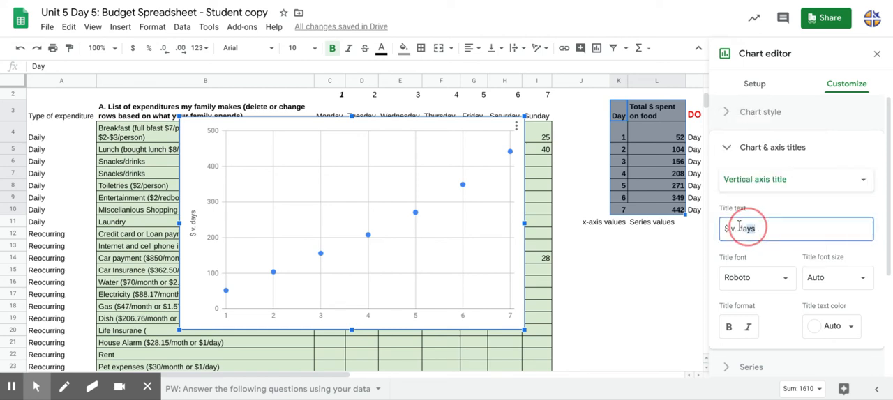
{"action": "key", "text": "BackSpace"}
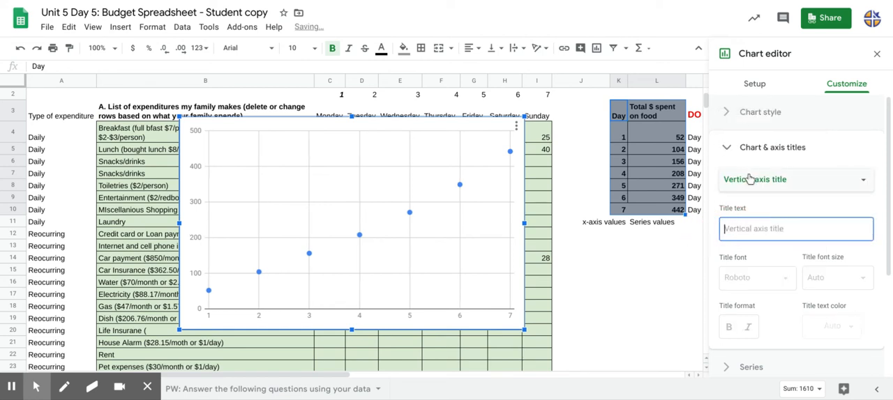
Set the scatter chart's main title to "$ spent vs days".
{"action": "left_click", "coordinate": [752, 178]}
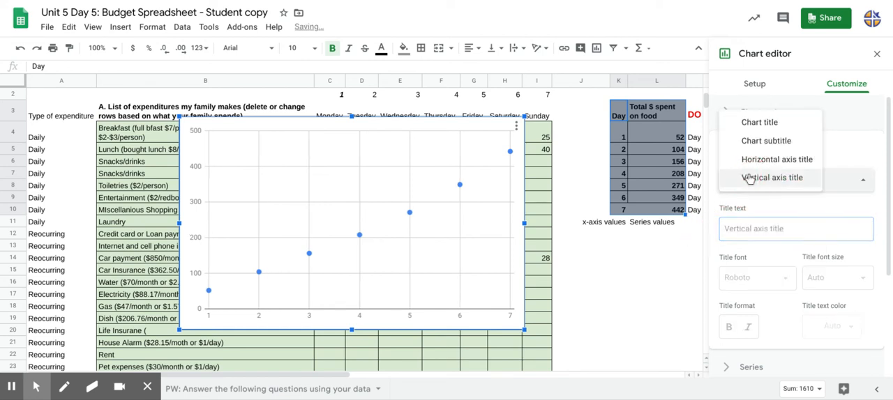
{"action": "left_click", "coordinate": [757, 123]}
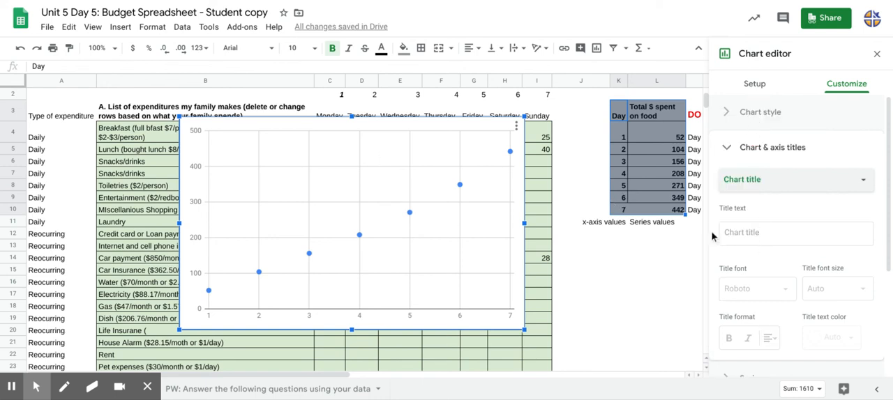
{"action": "left_click", "coordinate": [755, 234]}
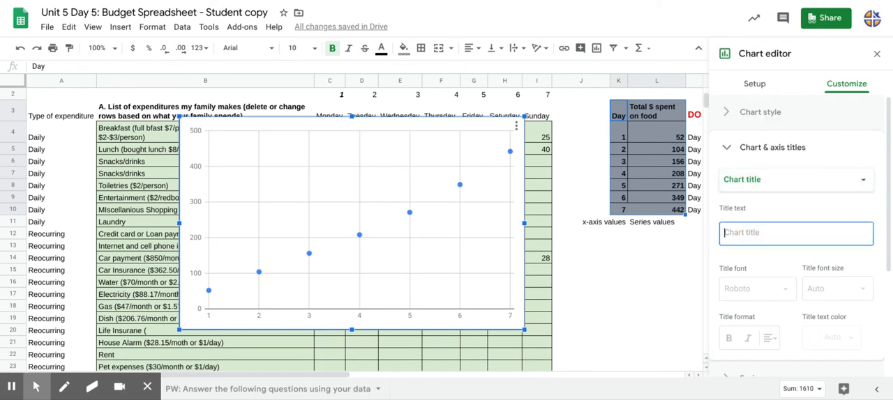
{"action": "type", "text": "$"}
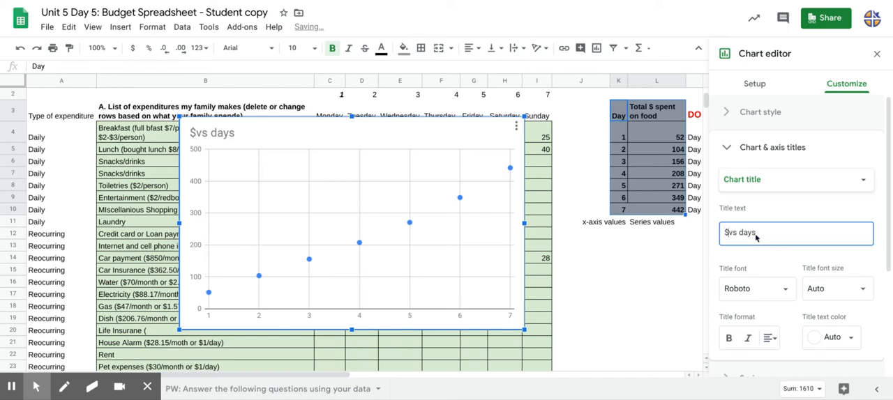
{"action": "type", "text": "spen"}
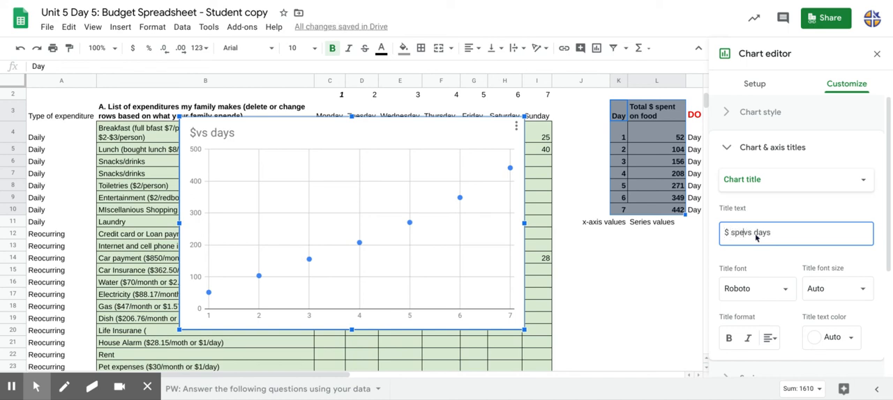
{"action": "type", "text": "t"}
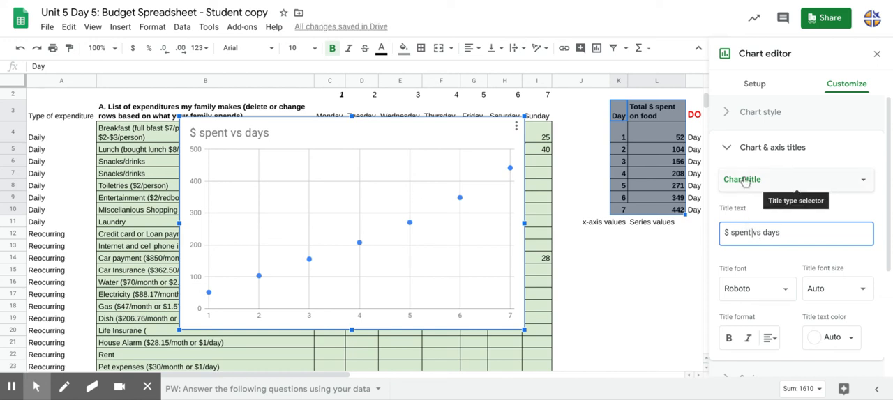
Set the scatter chart's horizontal axis title to "days".
{"action": "left_click", "coordinate": [795, 184]}
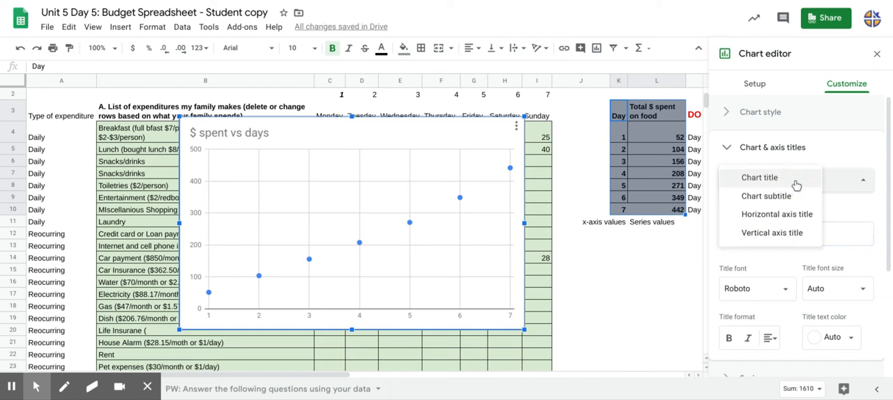
{"action": "left_click", "coordinate": [791, 218]}
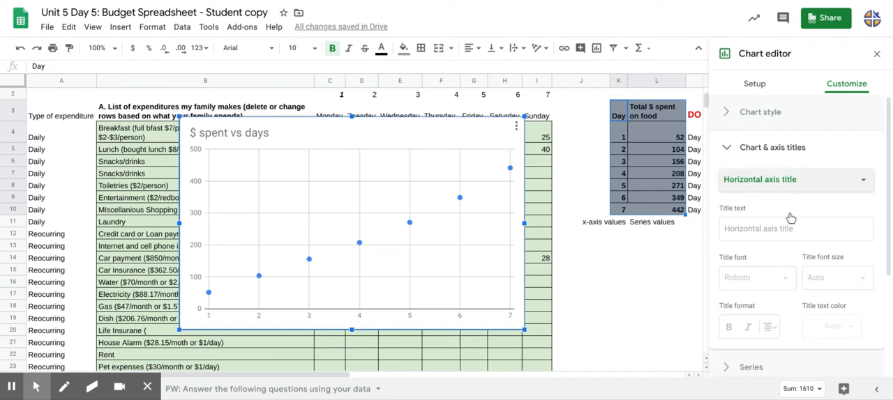
{"action": "left_click", "coordinate": [765, 232]}
{"action": "type", "text": "days"}
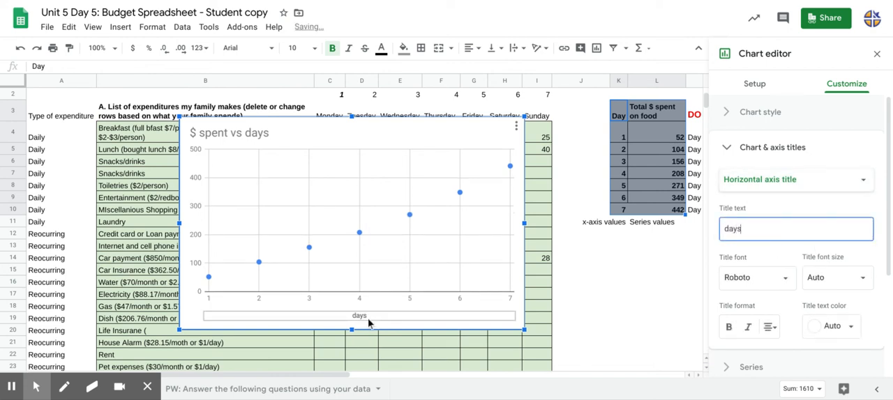
Set the scatter chart's vertical axis title to "$ spent".
{"action": "left_click", "coordinate": [731, 187]}
{"action": "left_click", "coordinate": [757, 196]}
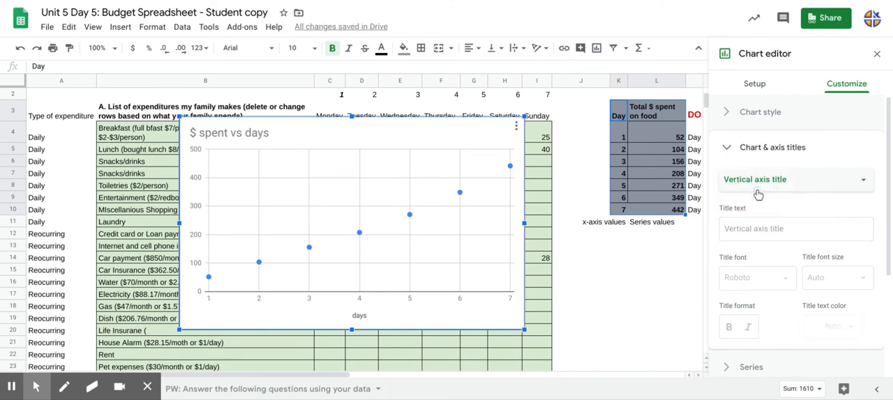
{"action": "left_click", "coordinate": [731, 231]}
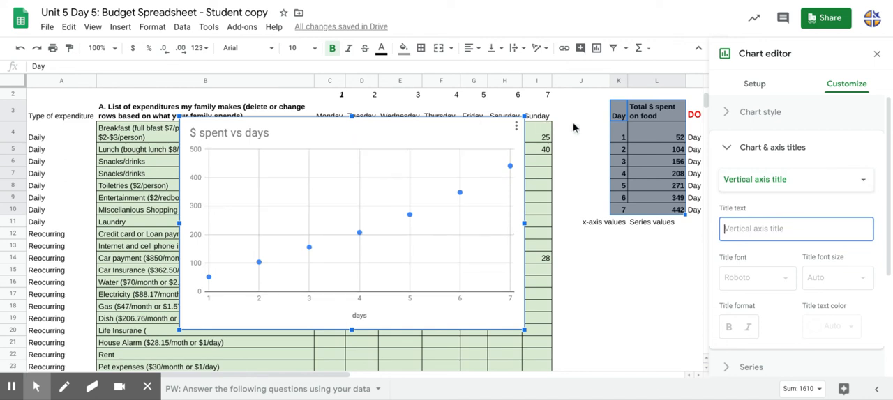
{"action": "type", "text": "$"}
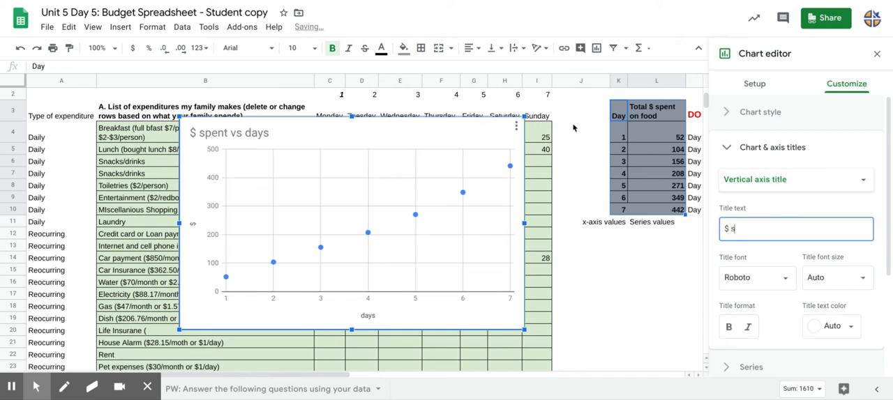
{"action": "type", "text": " sper"}
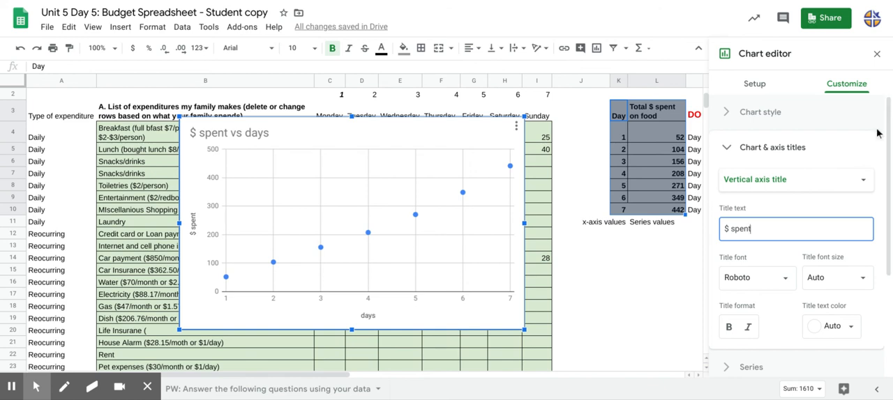
Add a linear trendline to the "Total $ spent on food" series and label it with its equation.
{"action": "left_click", "coordinate": [725, 150]}
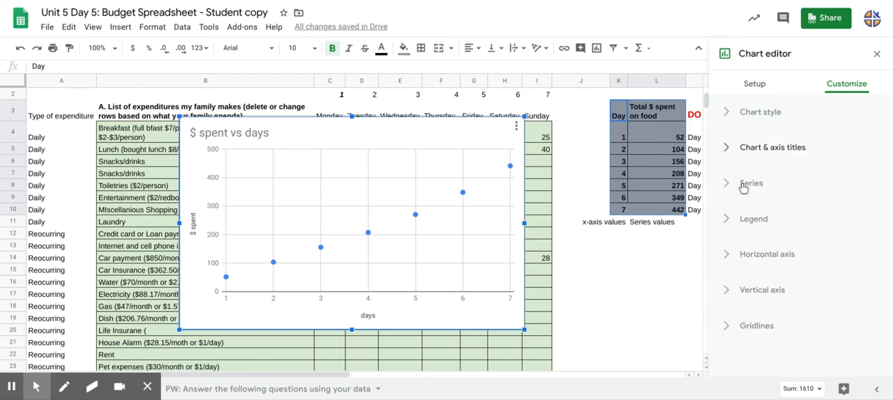
{"action": "left_click", "coordinate": [743, 185]}
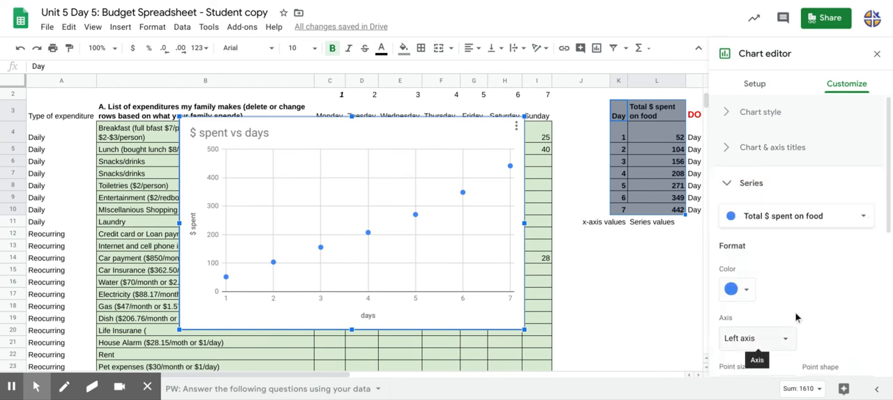
{"action": "scroll", "coordinate": [796, 318], "scroll_direction": "down", "scroll_amount": 2}
{"action": "scroll", "coordinate": [796, 318], "scroll_direction": "down", "scroll_amount": 1}
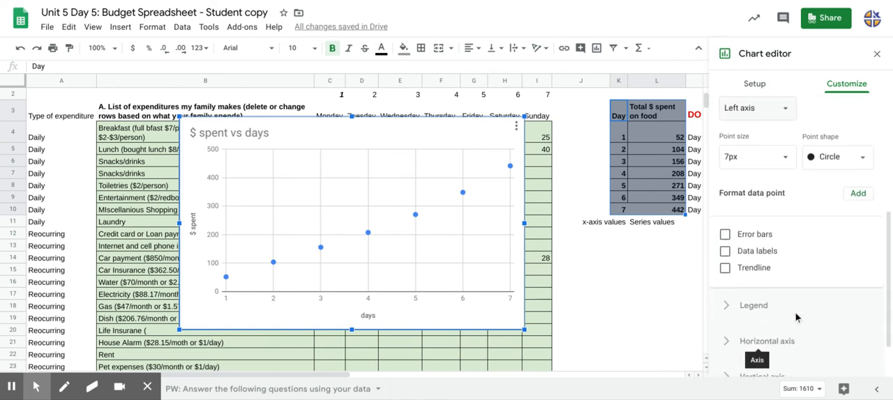
{"action": "left_click", "coordinate": [725, 268]}
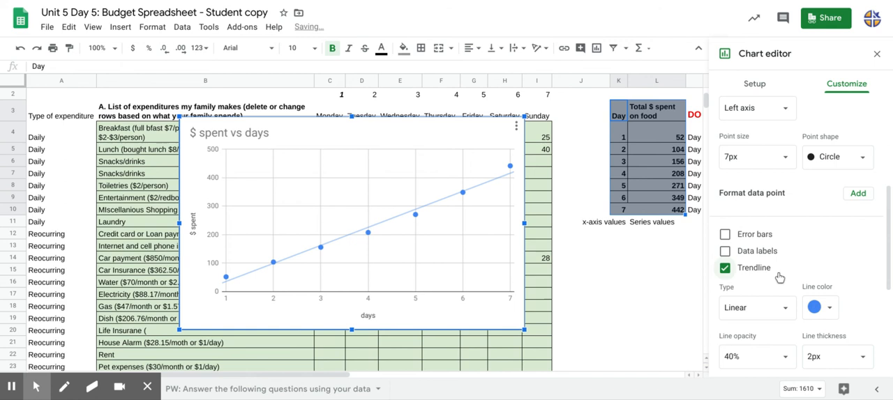
{"action": "scroll", "coordinate": [739, 237], "scroll_direction": "down", "scroll_amount": 2}
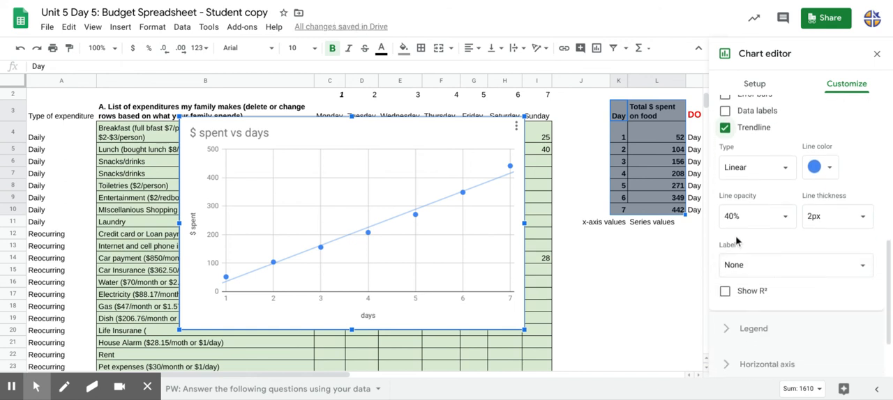
{"action": "left_click", "coordinate": [735, 265]}
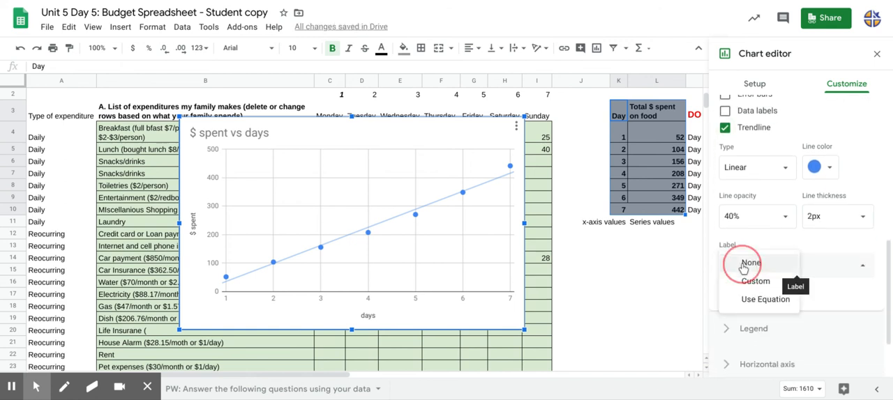
{"action": "left_click", "coordinate": [750, 301]}
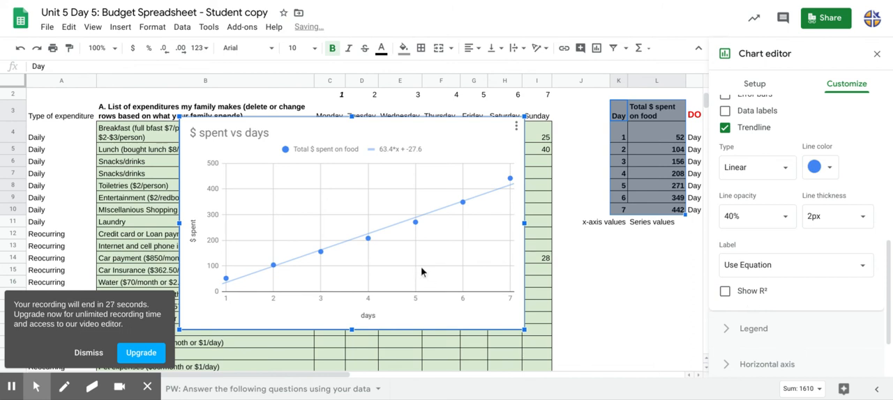